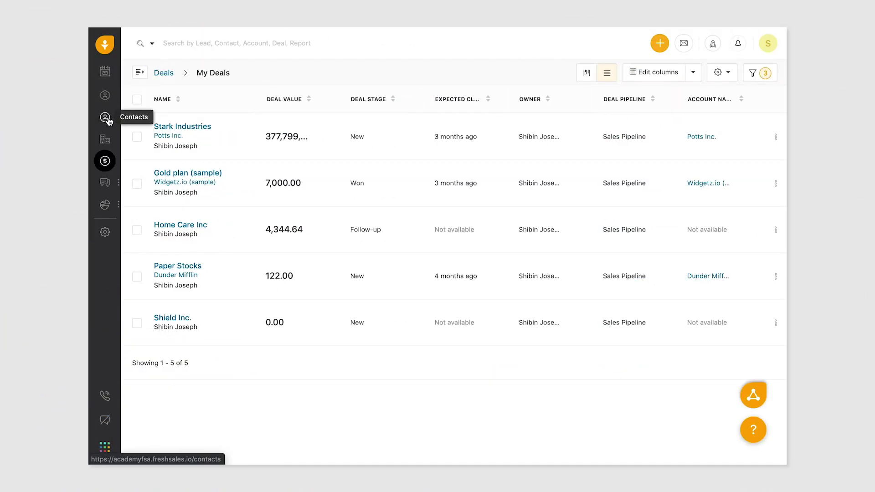
# Open the leads list and tick the top lead (score 87) and the third and fifth leads.
pyautogui.click(137, 101)
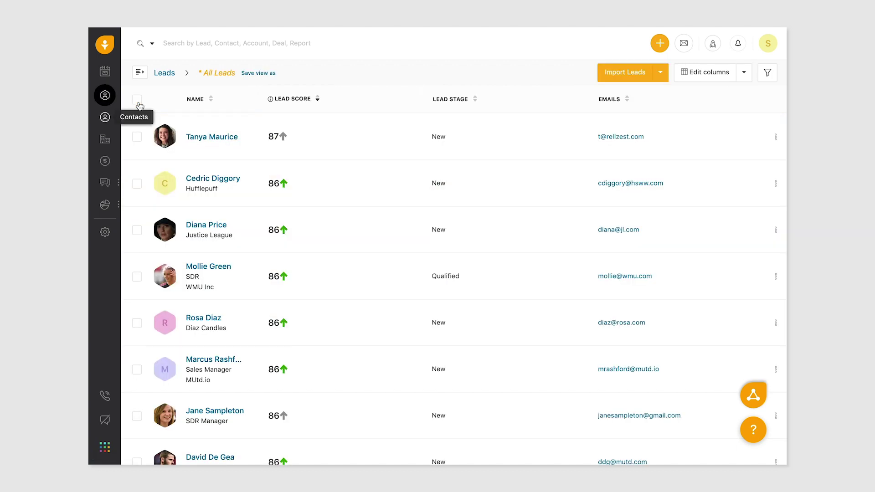
pyautogui.click(137, 136)
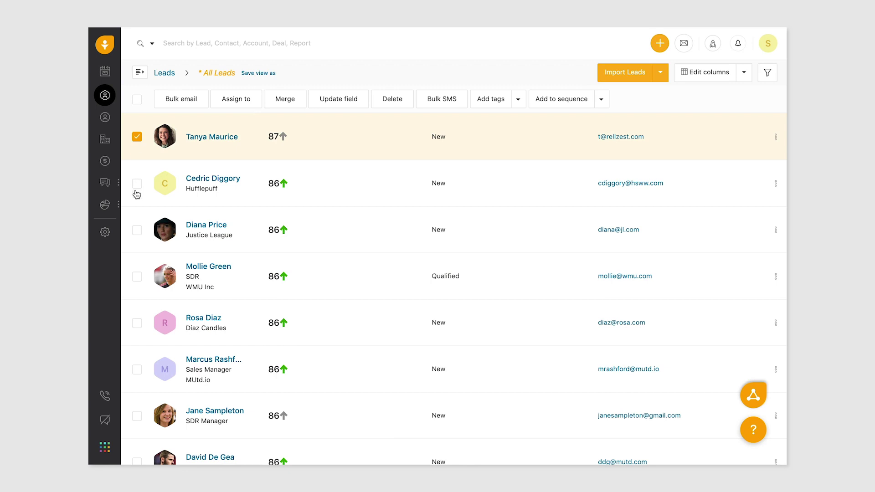
pyautogui.click(137, 232)
pyautogui.click(138, 324)
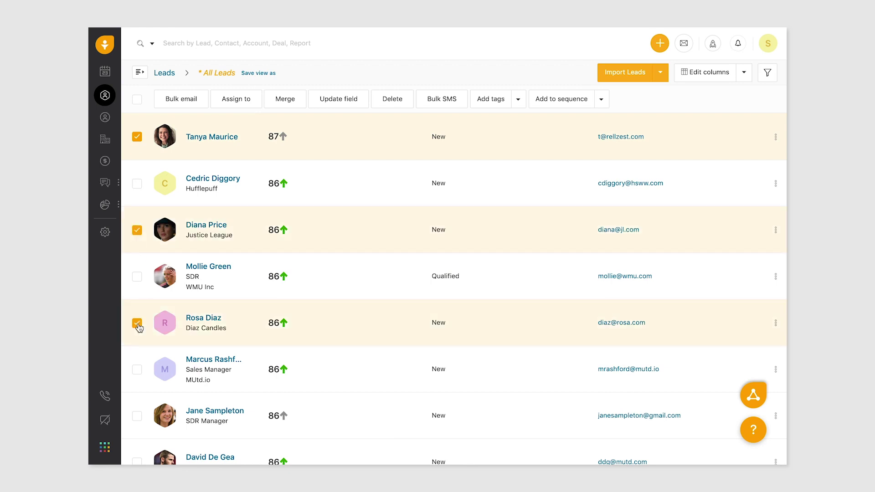
# Filter the leads to a lead score greater than 30.
pyautogui.click(768, 73)
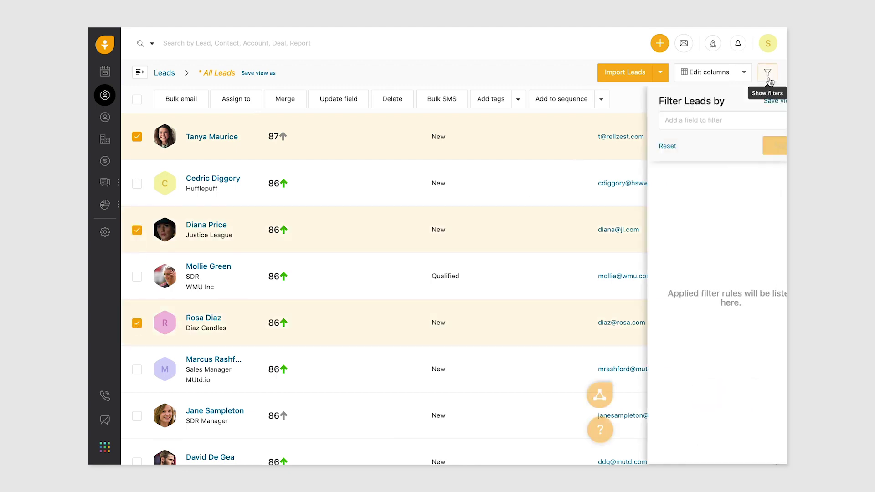
pyautogui.click(756, 122)
pyautogui.click(675, 192)
pyautogui.click(675, 214)
pyautogui.write('30')
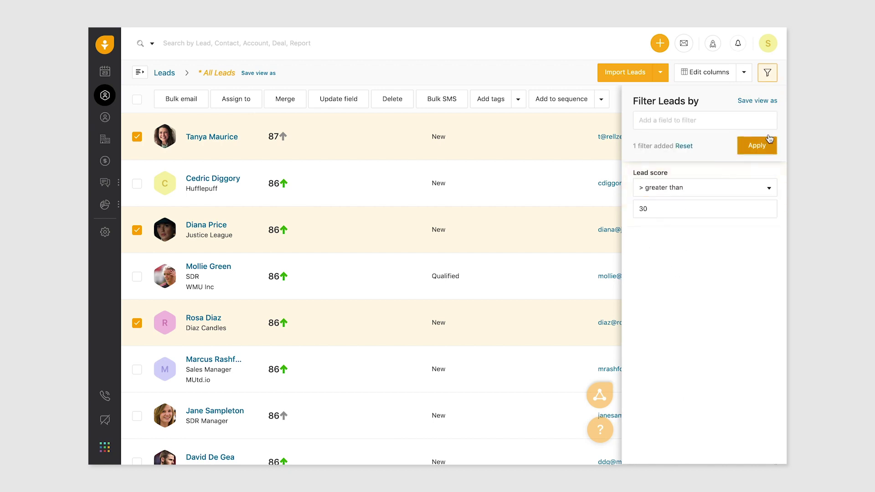
pyautogui.press('Return')
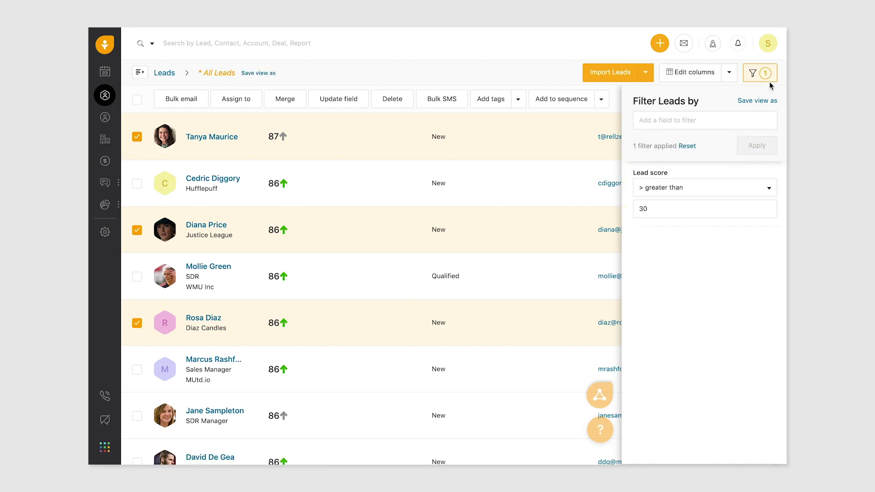
# Select all eight filtered leads and draft a bulk email from the Welcome email template.
pyautogui.click(136, 99)
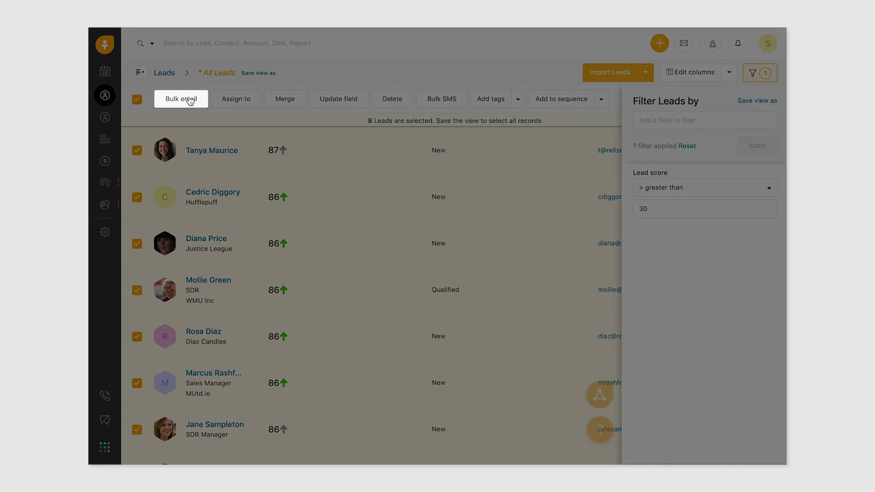
pyautogui.click(190, 101)
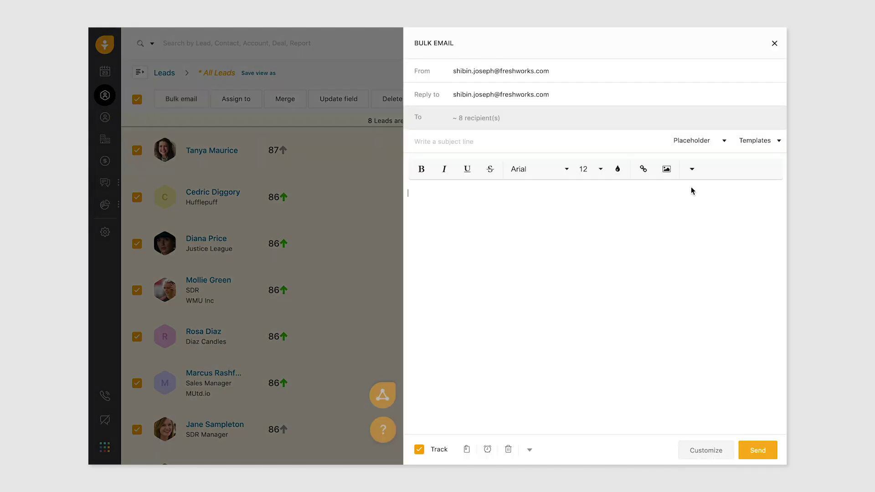
pyautogui.write('Hi there')
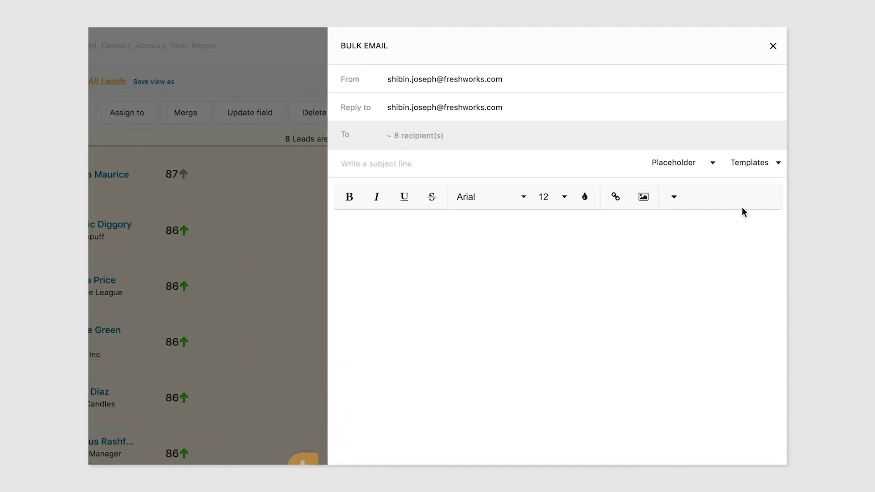
pyautogui.click(772, 175)
pyautogui.click(663, 287)
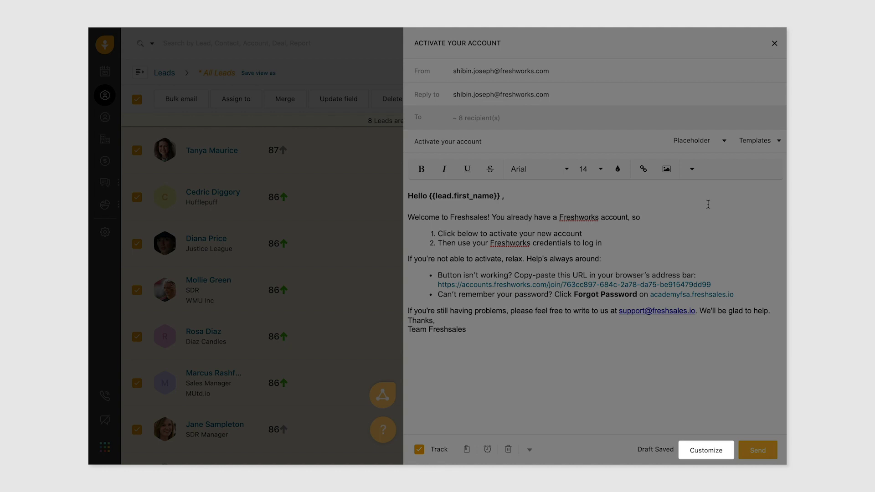
# Add 'P.S. Great game on Tuesday!' below the signature in the third recipient's copy.
pyautogui.click(707, 448)
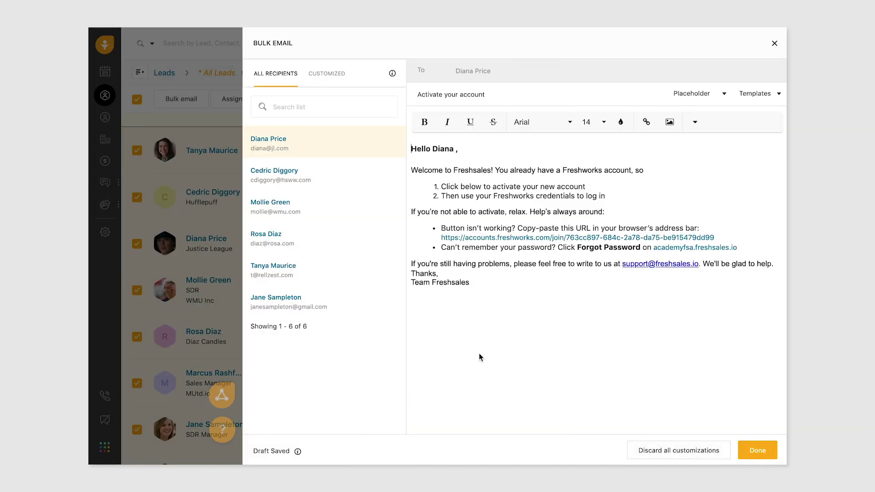
pyautogui.click(370, 215)
pyautogui.click(462, 300)
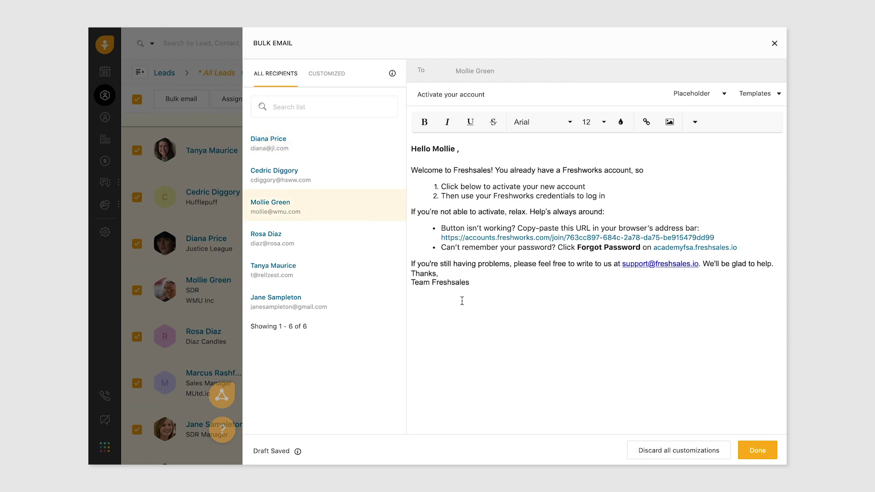
pyautogui.write('P.S. Great game on Tuesday!')
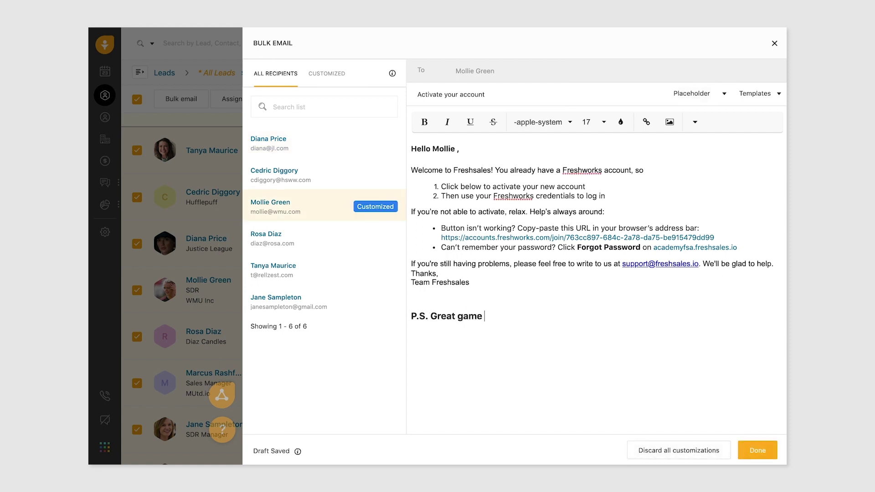
# Add 'P.S. Good luck with the game on Sunday!' to the second recipient's copy, then finish customizing.
pyautogui.click(319, 174)
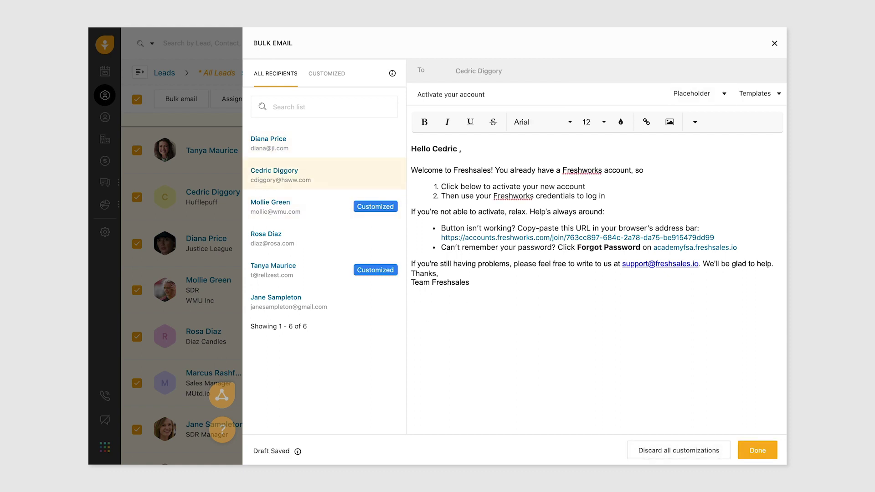
pyautogui.click(411, 313)
pyautogui.write('P.S. Good luck with the game on Sunday!')
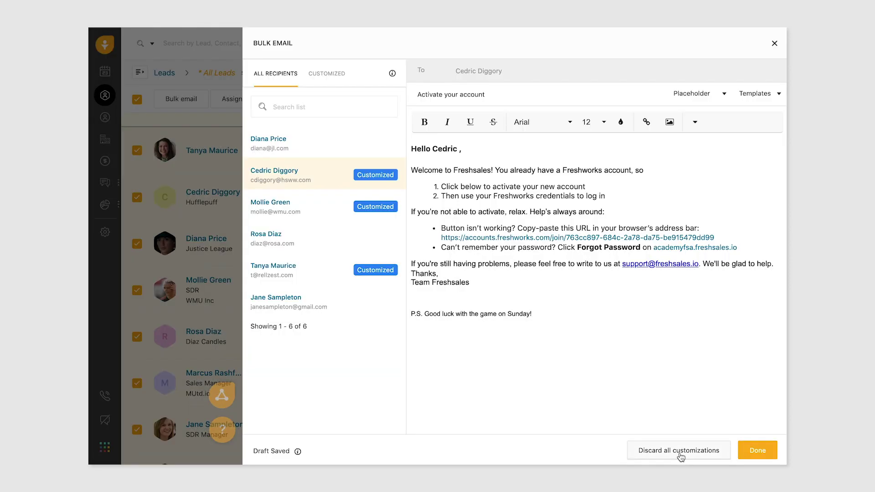
pyautogui.click(757, 454)
# Schedule the email to send later on 10/23/2019 and add an unsubscribe link.
pyautogui.click(460, 152)
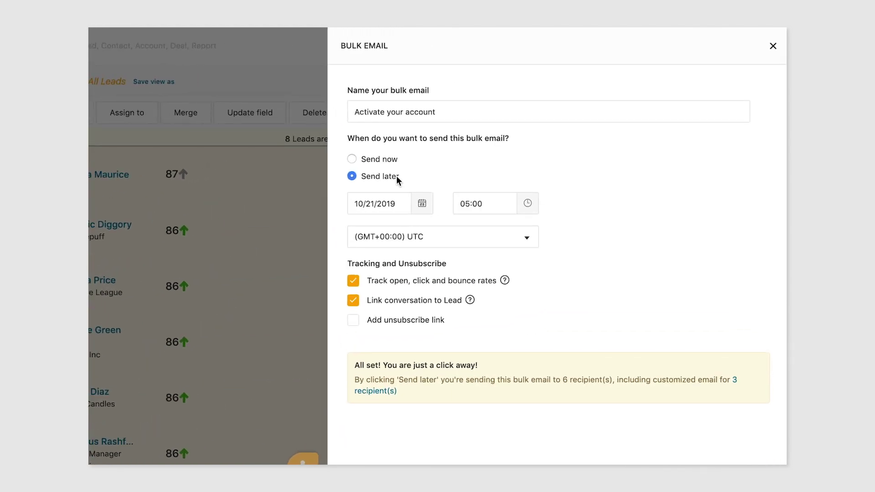
pyautogui.click(446, 175)
pyautogui.click(496, 291)
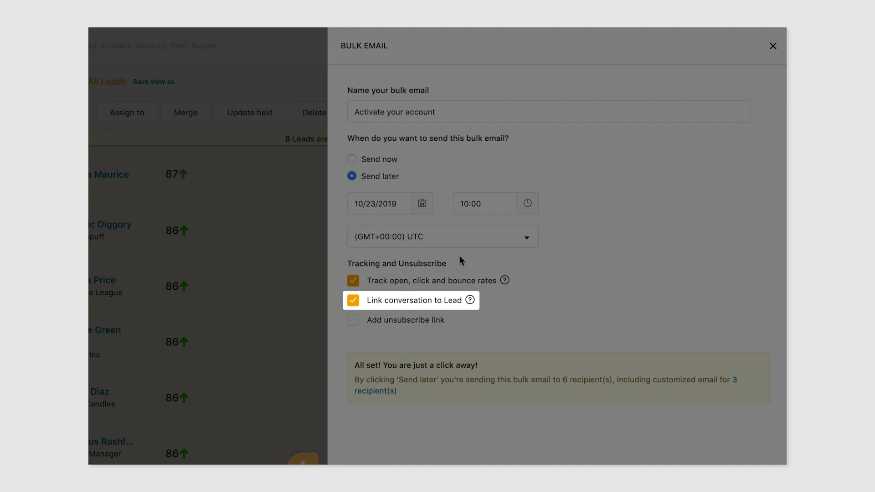
pyautogui.click(355, 320)
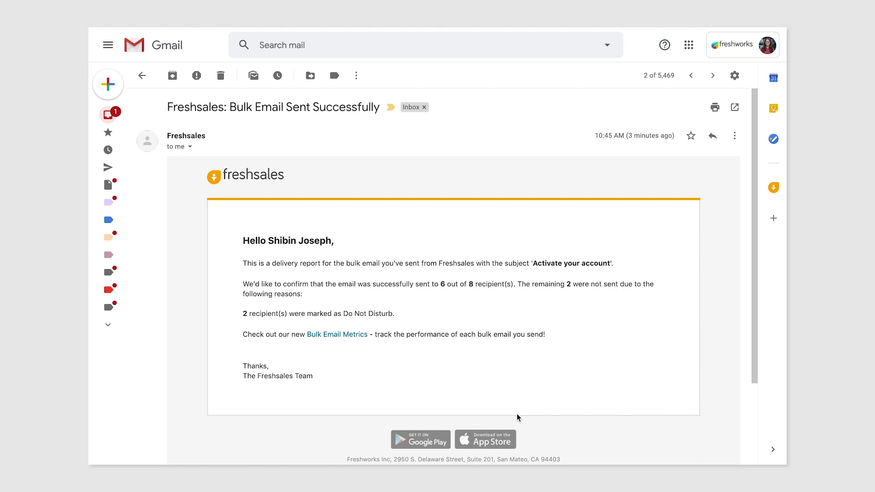
# Follow the Bulk Email Metrics link in the delivery report email.
pyautogui.click(355, 336)
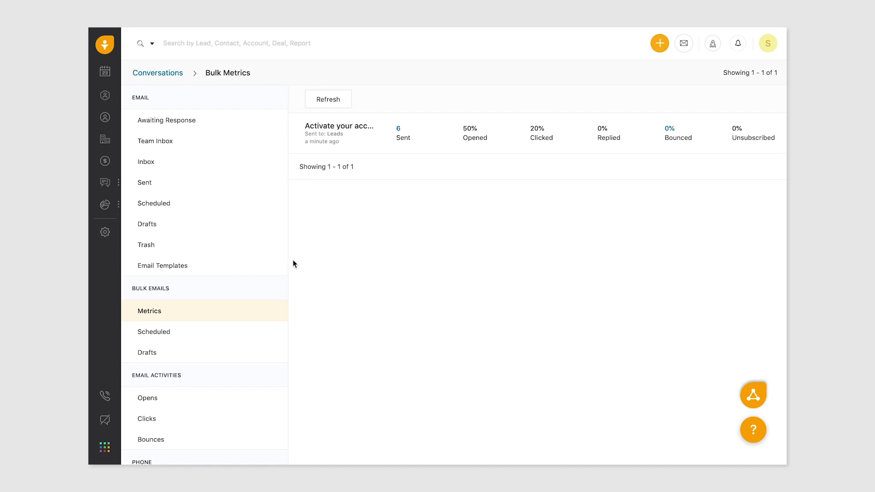
pyautogui.moveTo(112, 183)
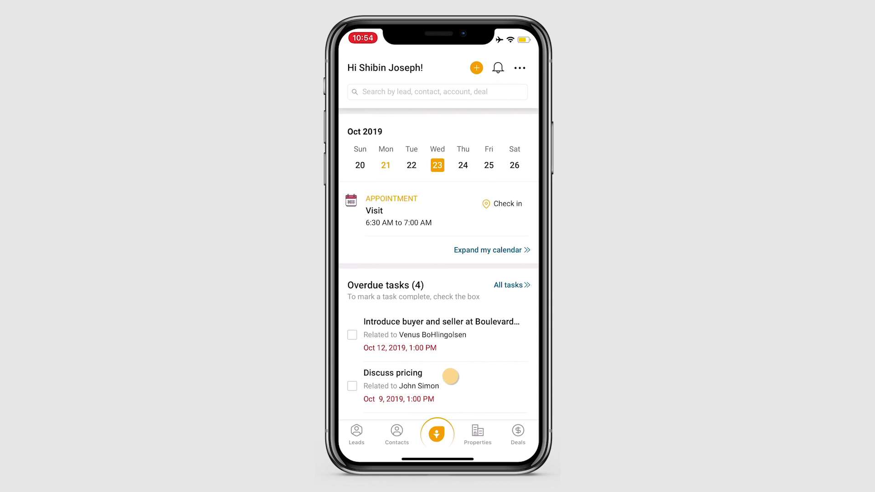
# Select five leads in My Leads and compose an email addressed to them.
pyautogui.click(356, 431)
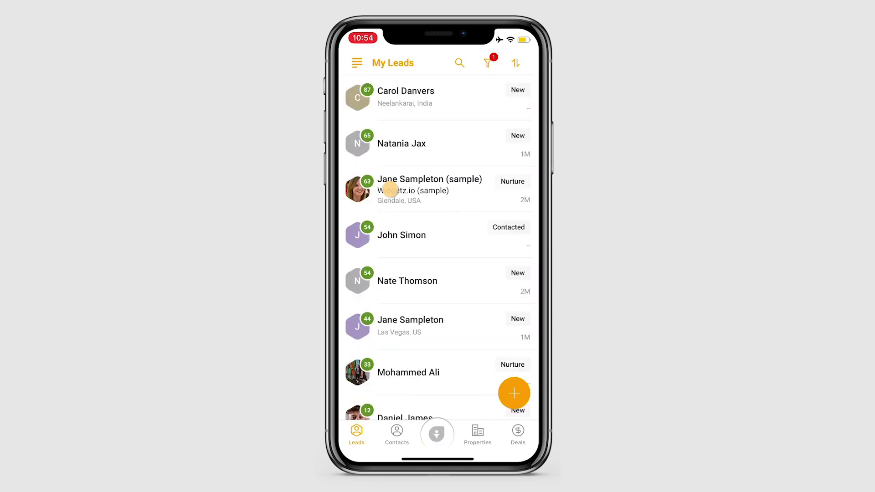
pyautogui.click(389, 189)
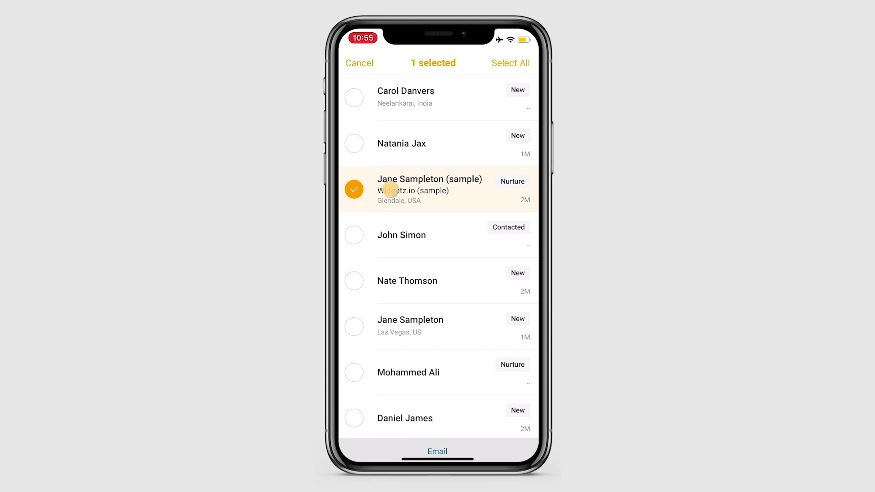
pyautogui.moveTo(390, 189); pyautogui.dragTo(391, 418)
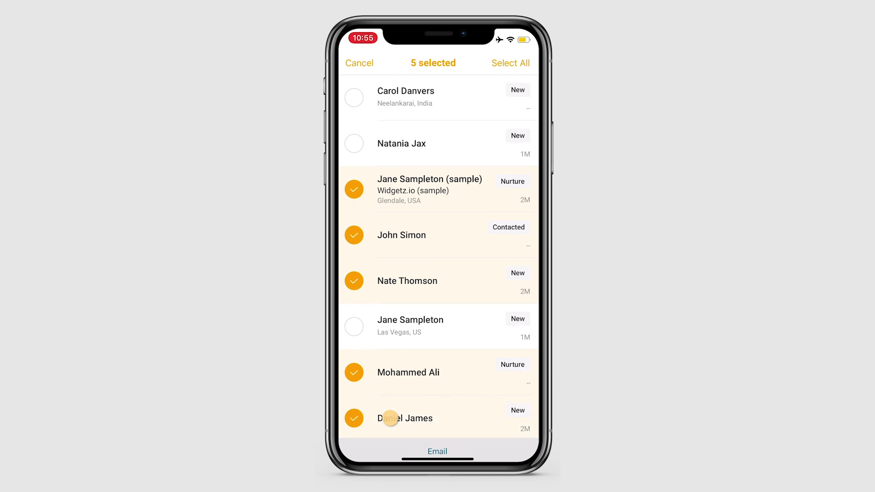
pyautogui.click(436, 451)
pyautogui.click(363, 190)
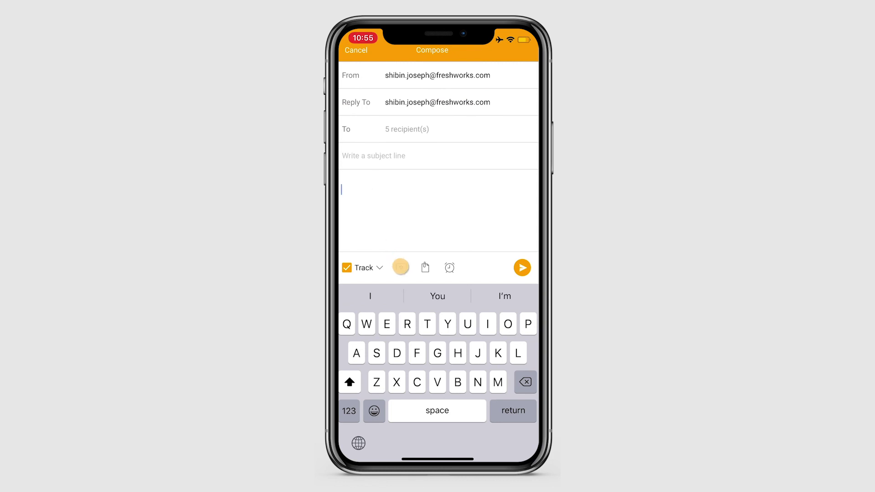
# Apply the Welcome email canned response, filling the subject 'Let's talk!' and the body.
pyautogui.click(401, 268)
pyautogui.click(401, 93)
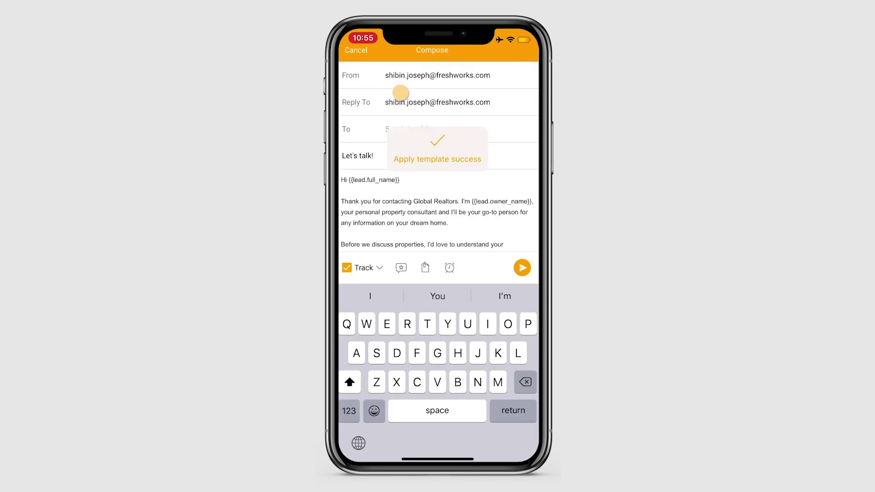